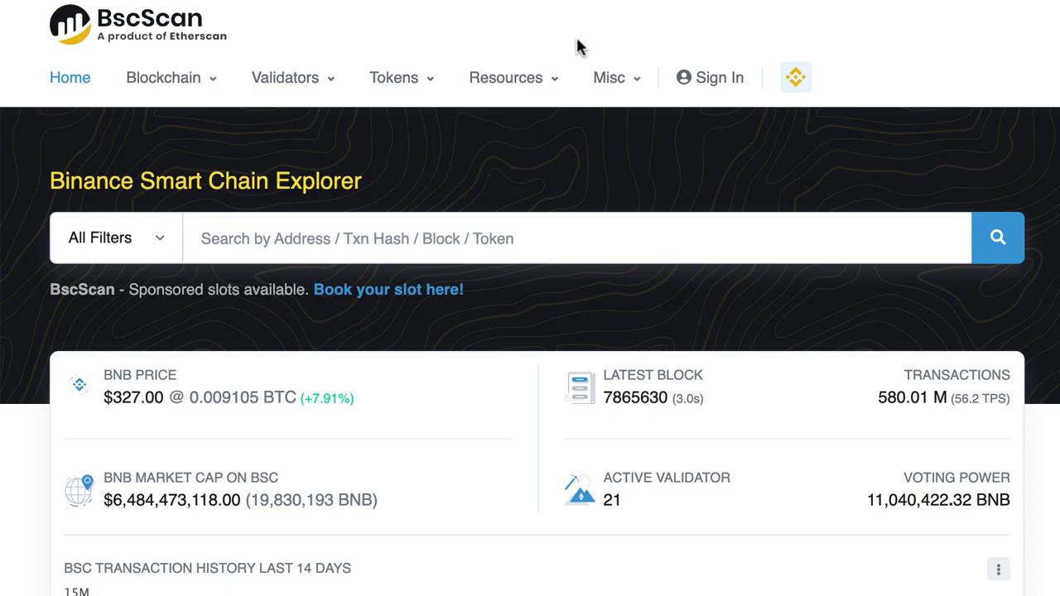
- Sign in to the BscScan account with the prefilled credentials and open its API keys page
left_click(717, 83)
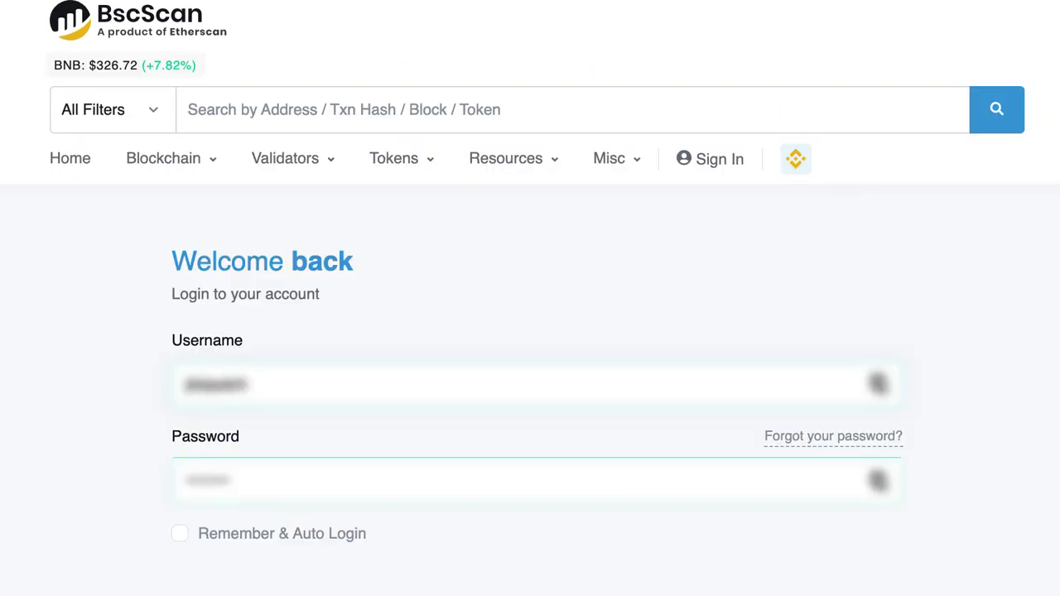
key("Return")
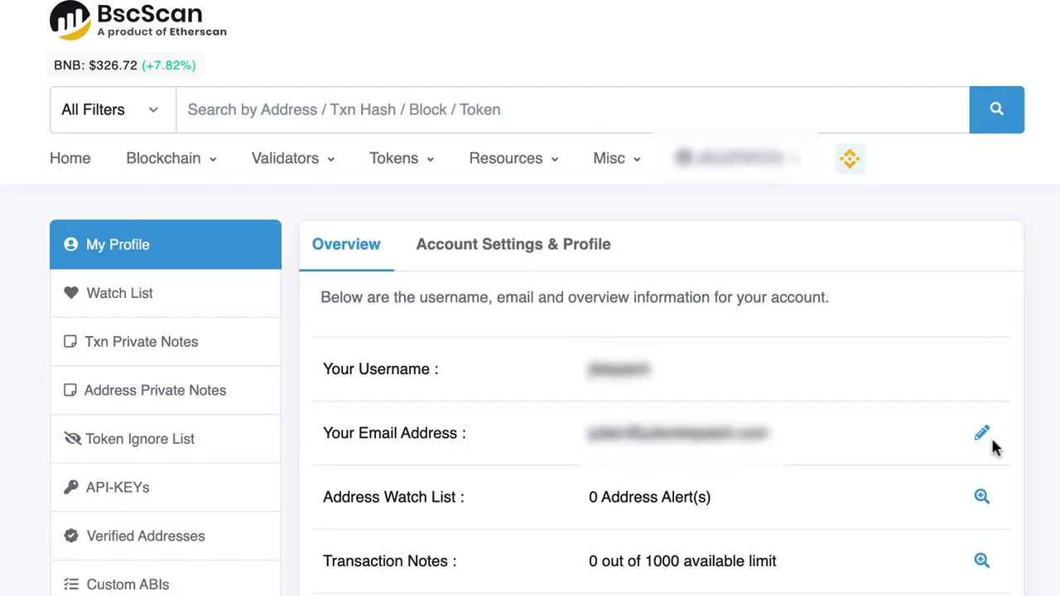
left_click(202, 501)
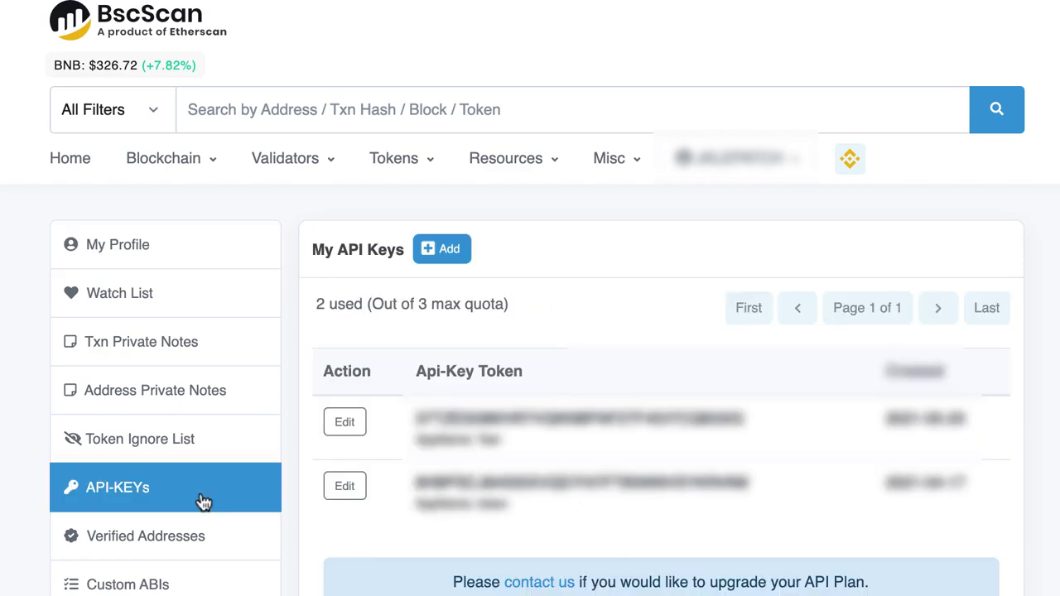
- Create a new API key token with the app name safemoon-fork and copy the generated key
left_click(442, 246)
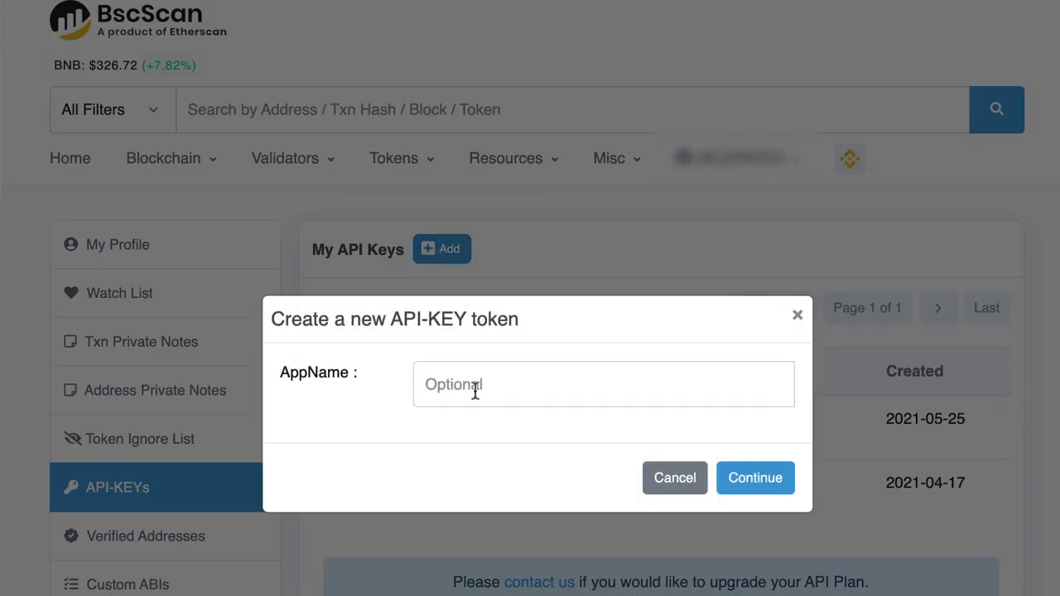
left_click(475, 392)
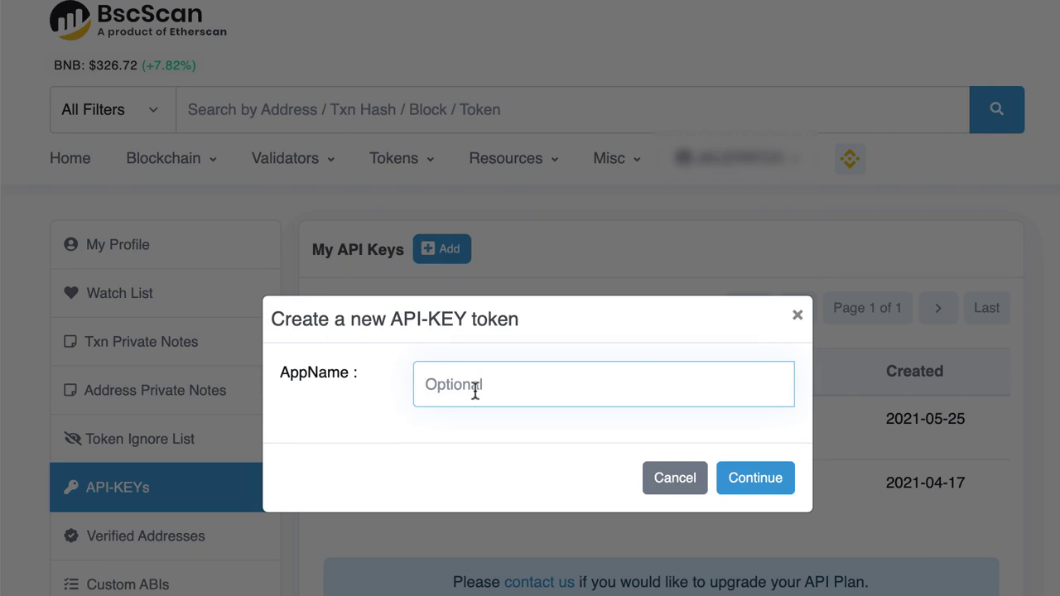
type("safemoon-fork")
left_click(775, 489)
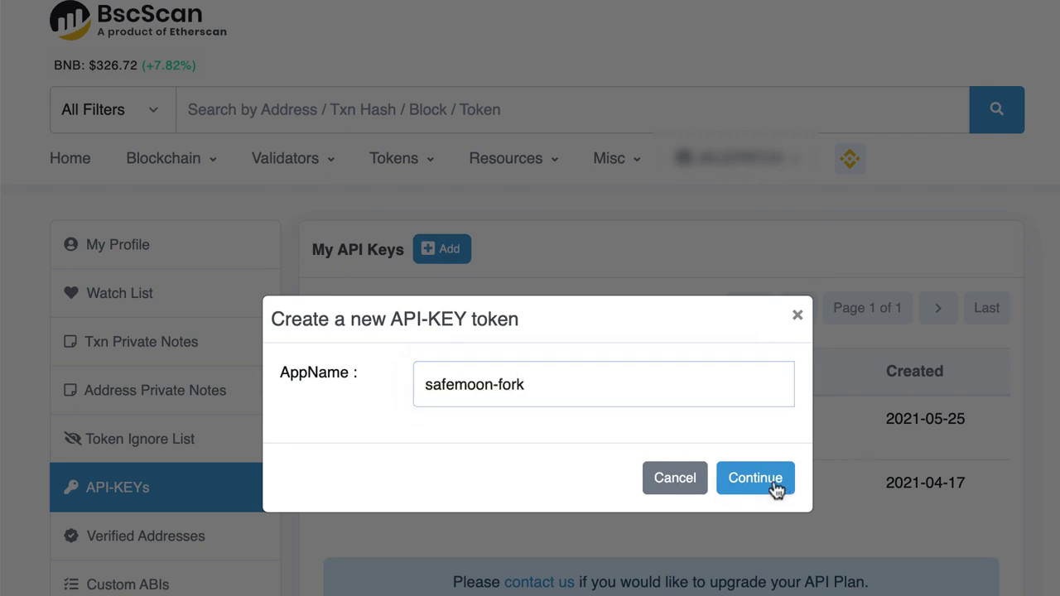
left_click_drag(743, 483, 411, 485)
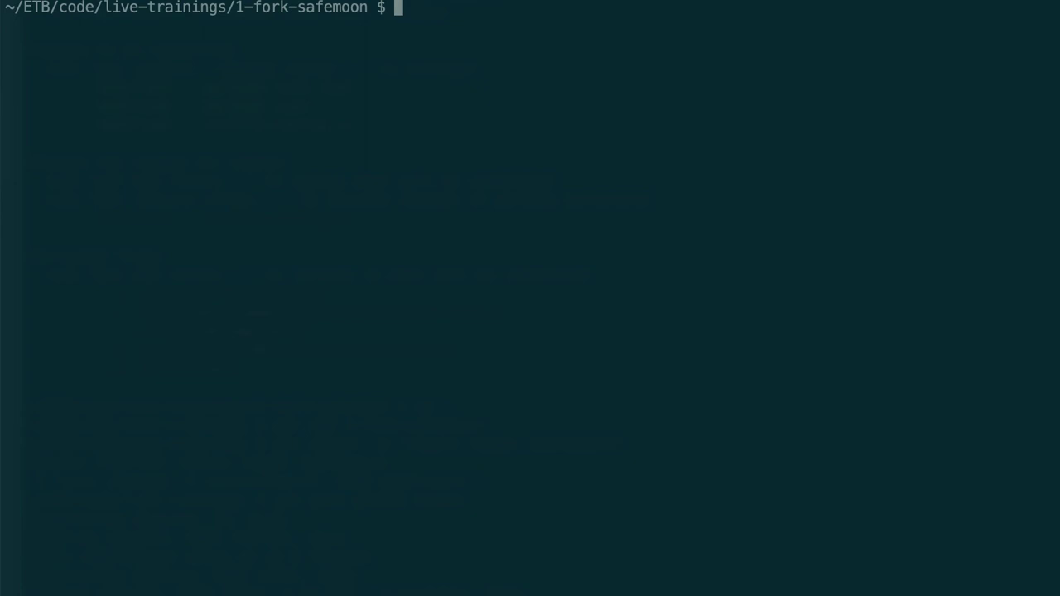
- Switch to the terminal and open truffle-config.js in Vim from the 1-fork-safemoon project folder
type("vim t")
key("Tab")
key("Return")
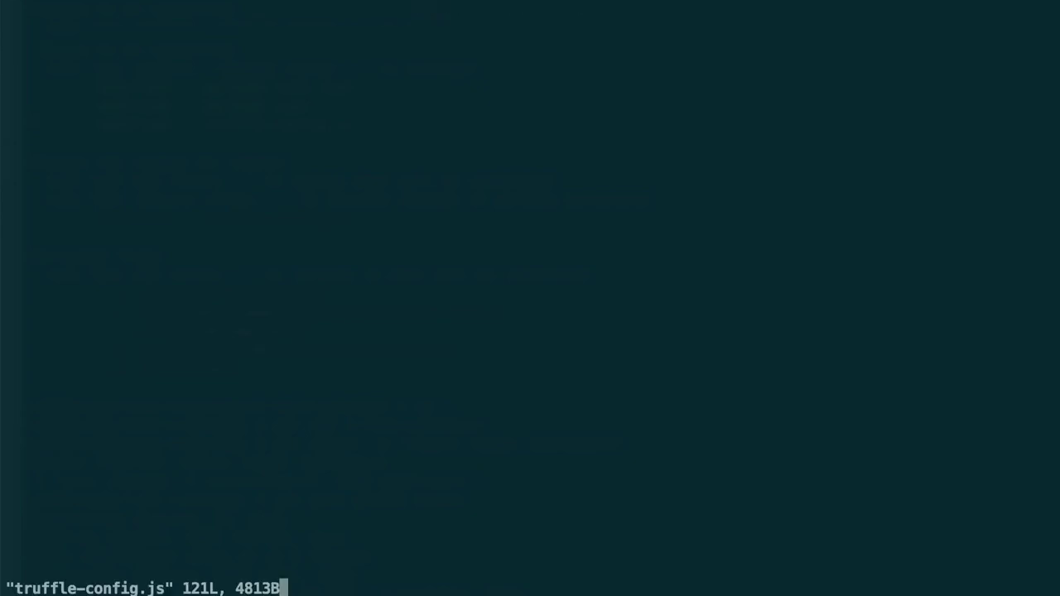
- Replace the bscscan placeholder under api_keys at the end of truffle-config.js with the copied API key
key("j")
key("j")
key("j")
key("j")
key("j")
key("j")
key("j")
key("j")
key("j")
key("j")
key("j")
key("j")
key("j")
key("j")
key("j")
key("j")
key("j")
key("j")
key("j")
key("j")
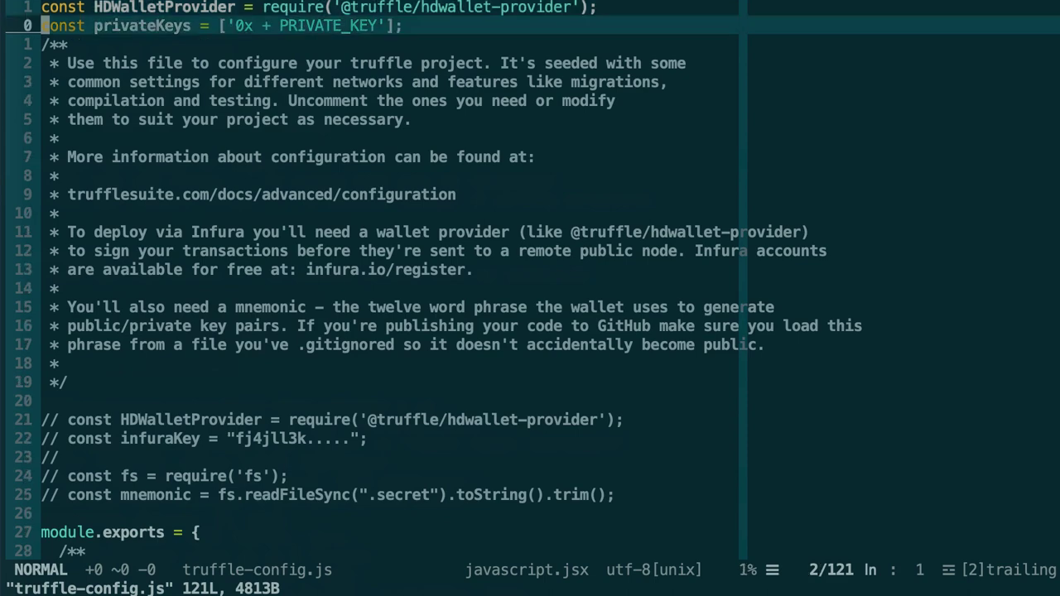
key("j")
key("j")
key("j")
key("j")
key("j")
key("j")
key("j")
key("j")
key("j")
key("j")
key("j")
key("j")
key("j")
key("j")
key("j")
key("j")
key("j")
key("j")
key("j")
key("j")
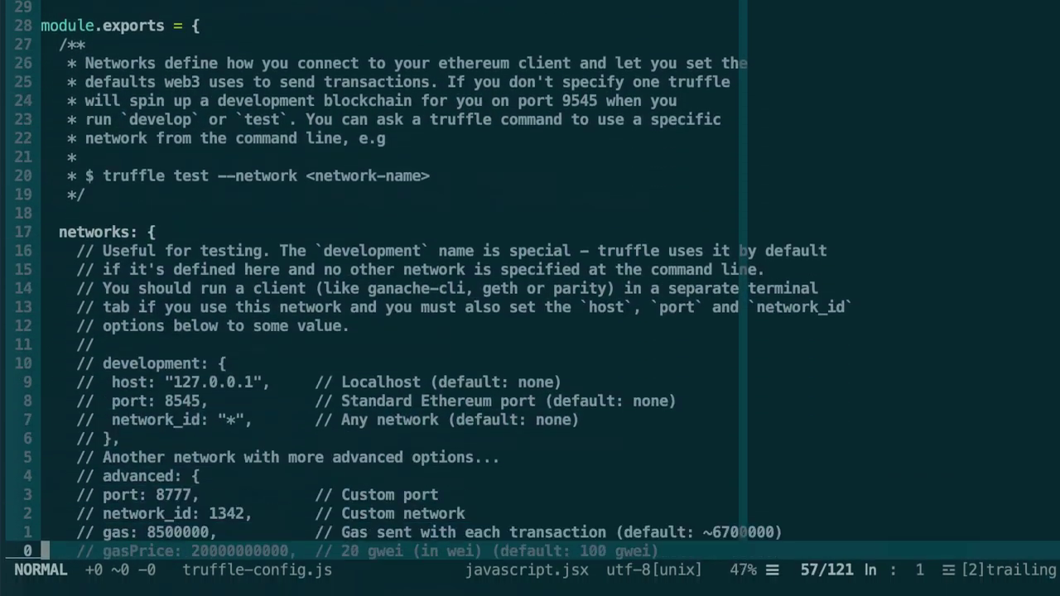
key("j")
key("j")
key("j")
key("j")
key("j")
key("j")
key("j")
key("j")
key("j")
key("j")
key("j")
key("j")
key("j")
key("j")
key("j")
key("j")
key("j")
key("j")
key("j")
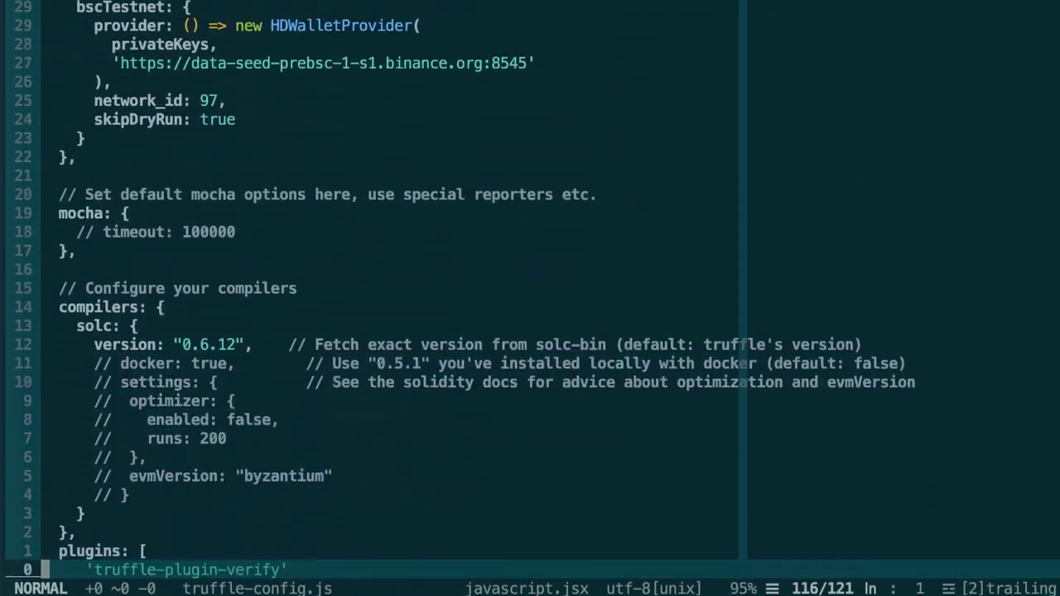
key("k")
key("k")
key("l")
key("w")
key("t")
key("'")
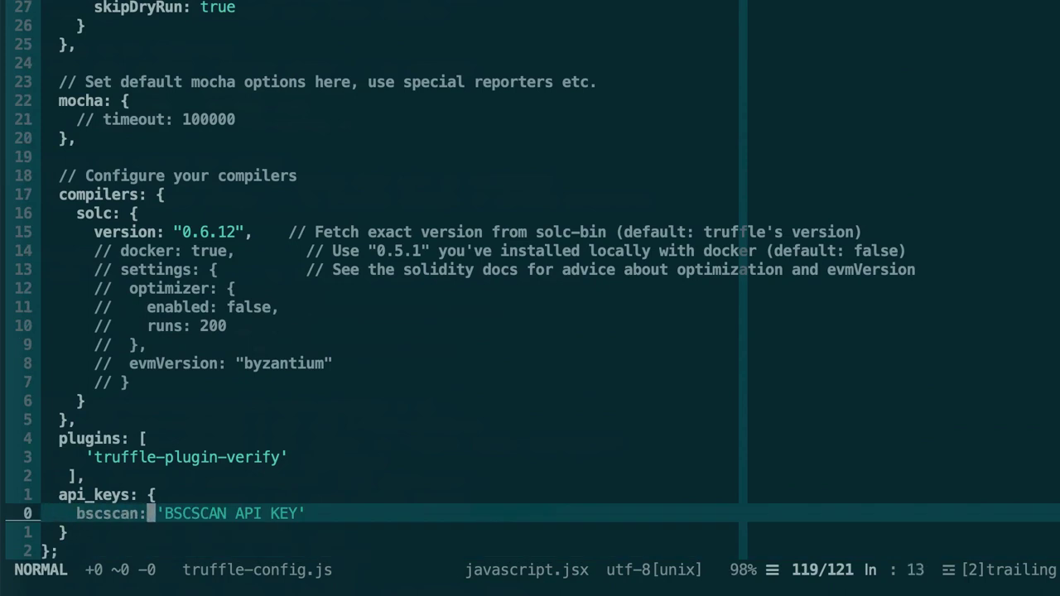
key("l")
key("l")
key("D")
key("a")
key("super+v")
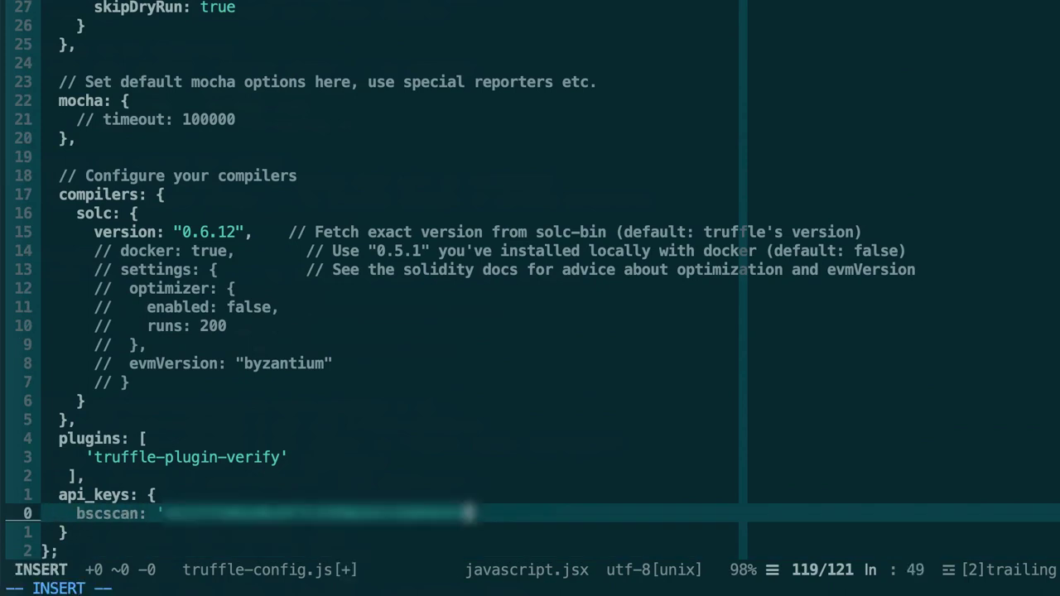
- Close the quoted API key string, save truffle-config.js and exit Vim
key("Escape")
key("l")
key("a")
key("Escape")
type("k")
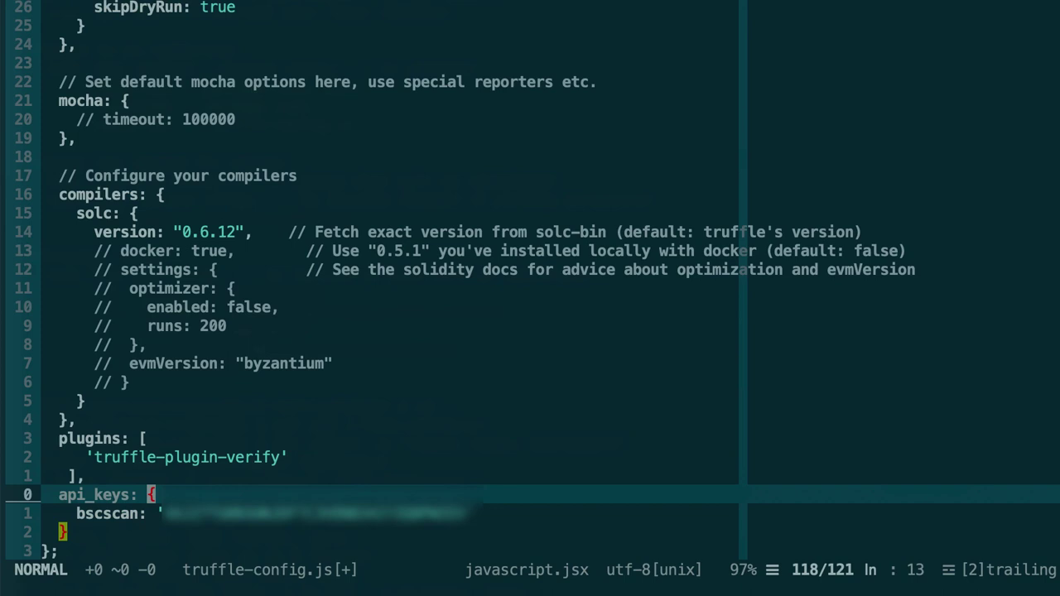
type(":wq")
key("Return")
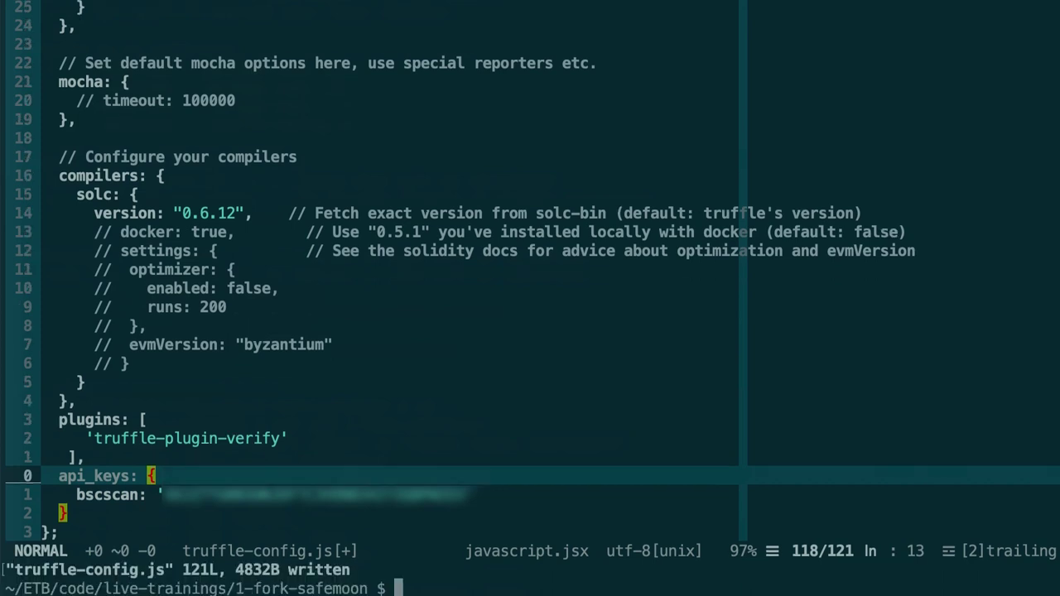
- Clear the terminal and print the contents of package.json to check the verify script
key("ctrl+l")
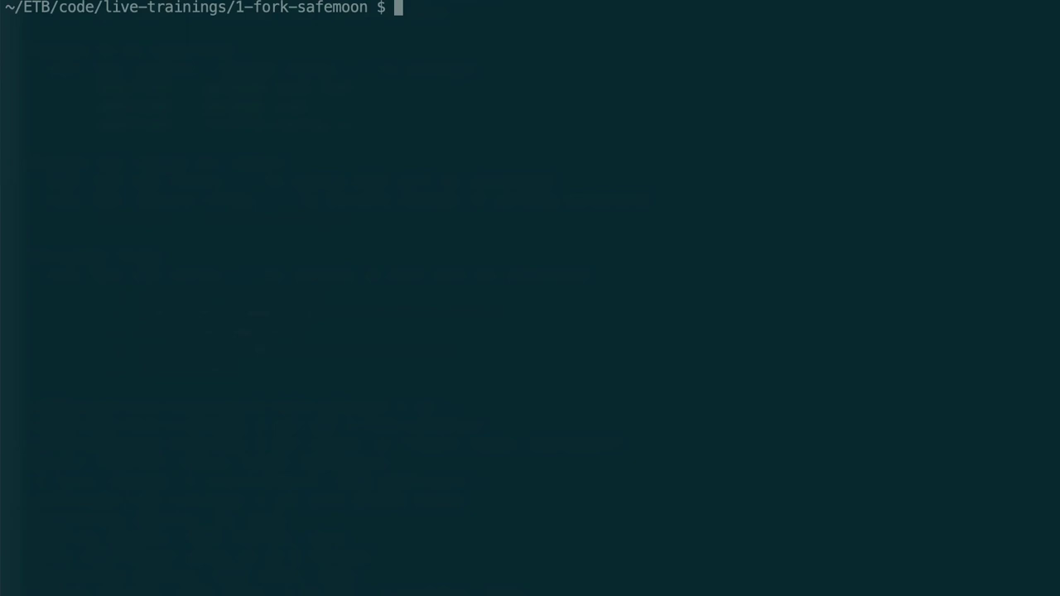
type("cat package.")
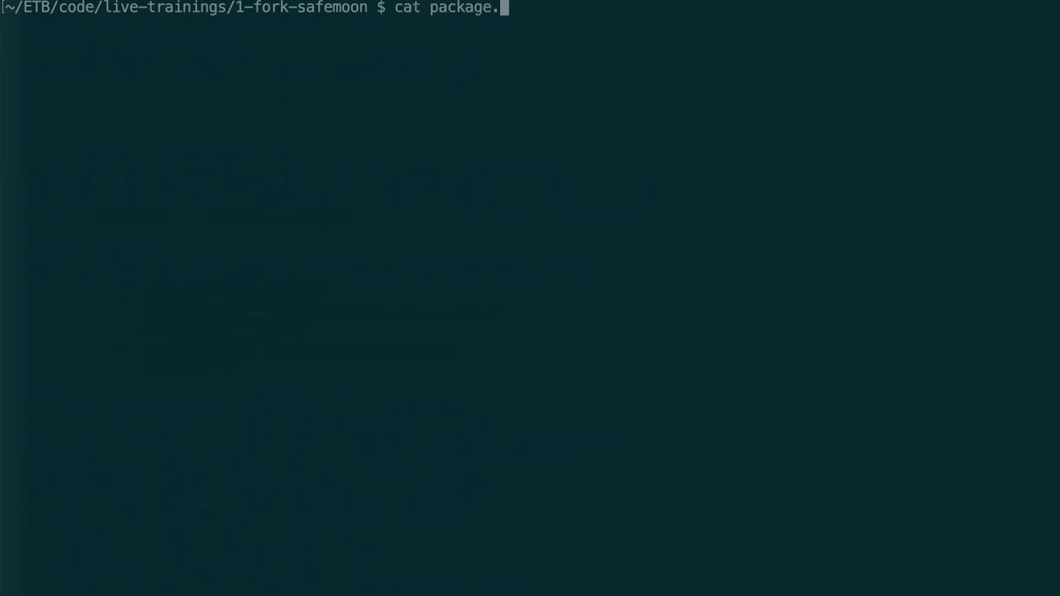
key("Tab")
key("Return")
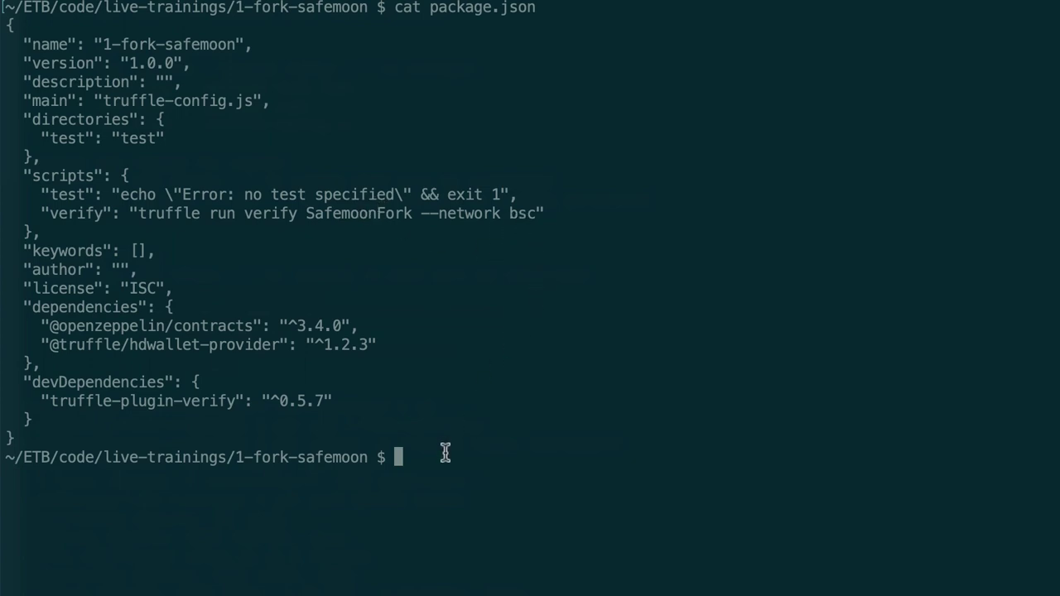
- Run the verify script with npm and open the contract link from its output in the browser
type("npm run verify")
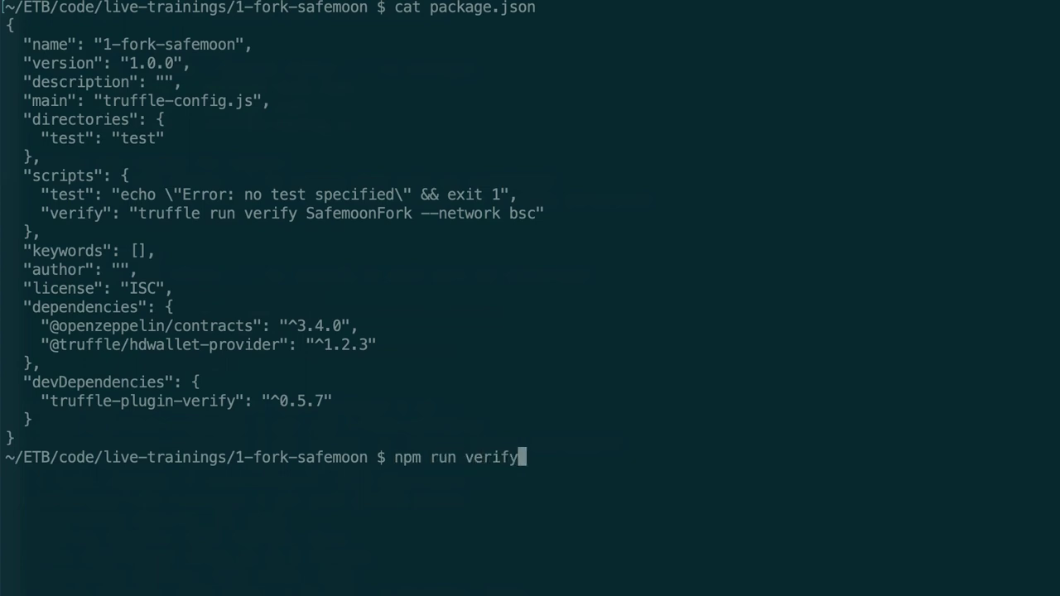
key("Return")
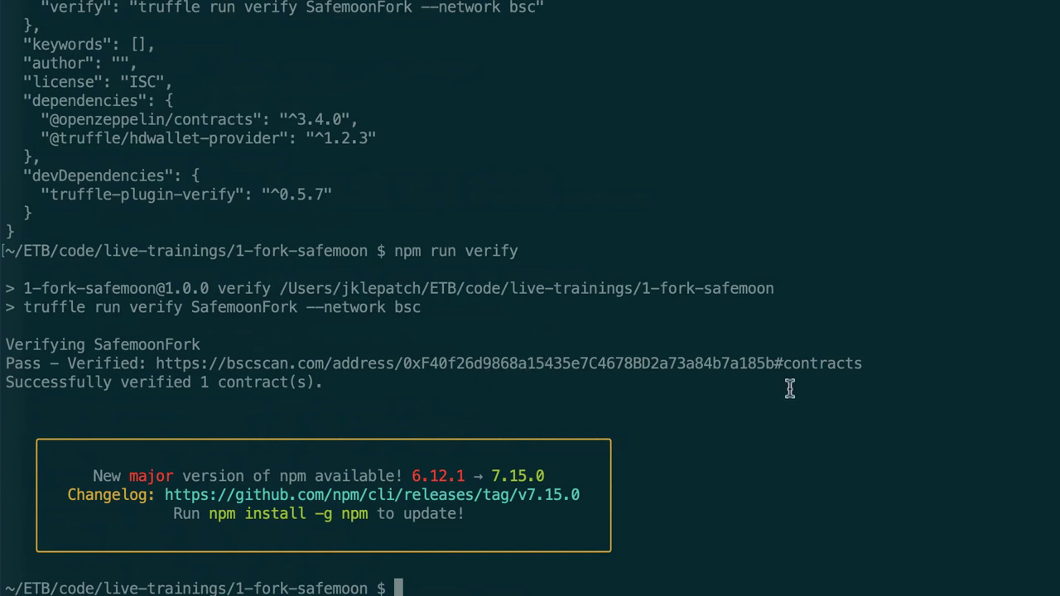
left_click_drag(875, 367, 155, 364)
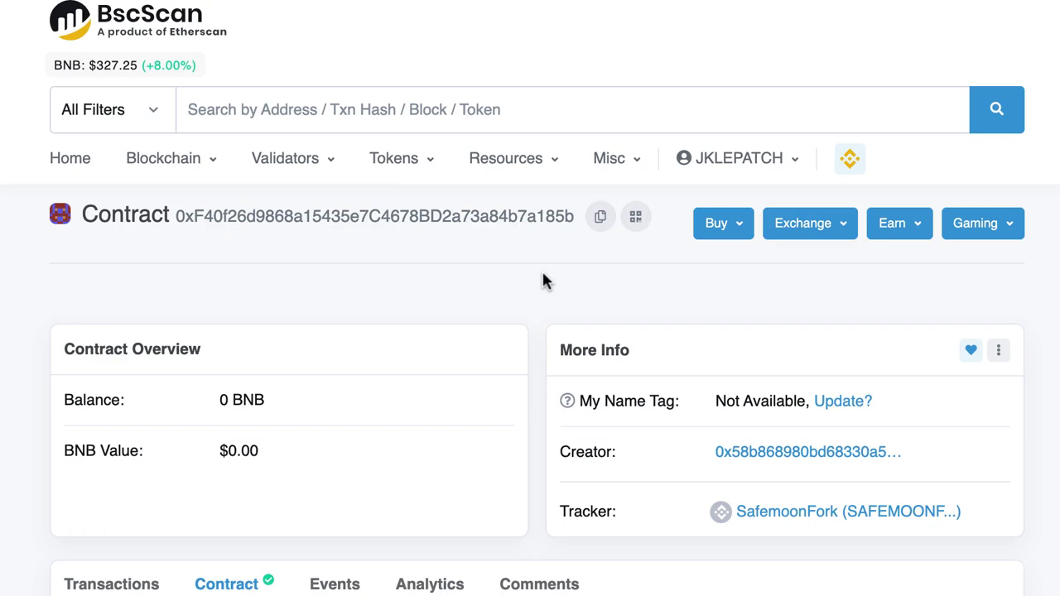
- Examine the contract's verification status and published Solidity source code on its BscScan page
scroll(542, 275, "down", 6)
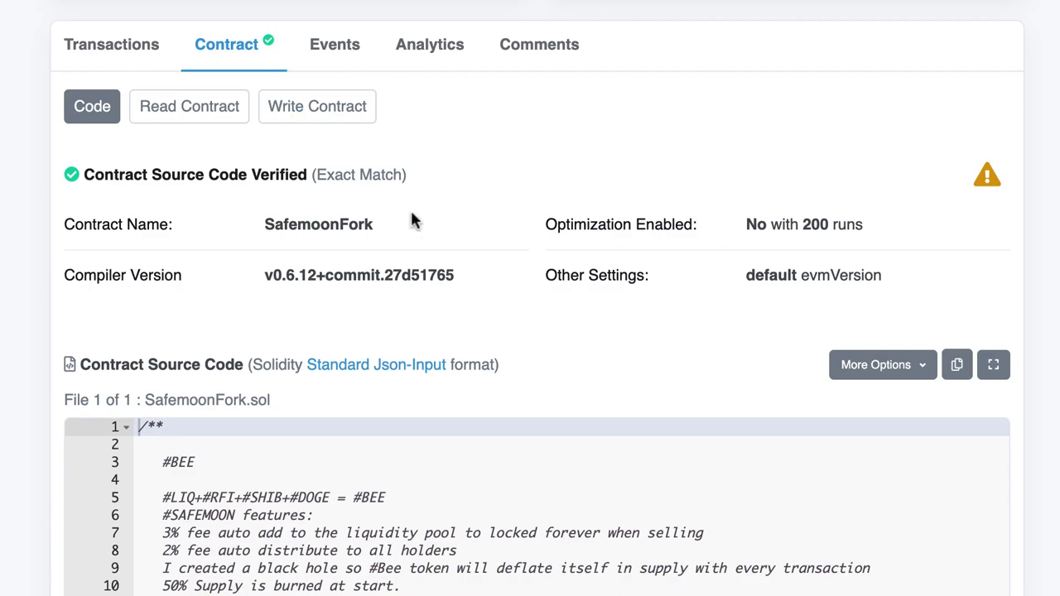
scroll(594, 313, "down", 4)
scroll(593, 308, "down", 3)
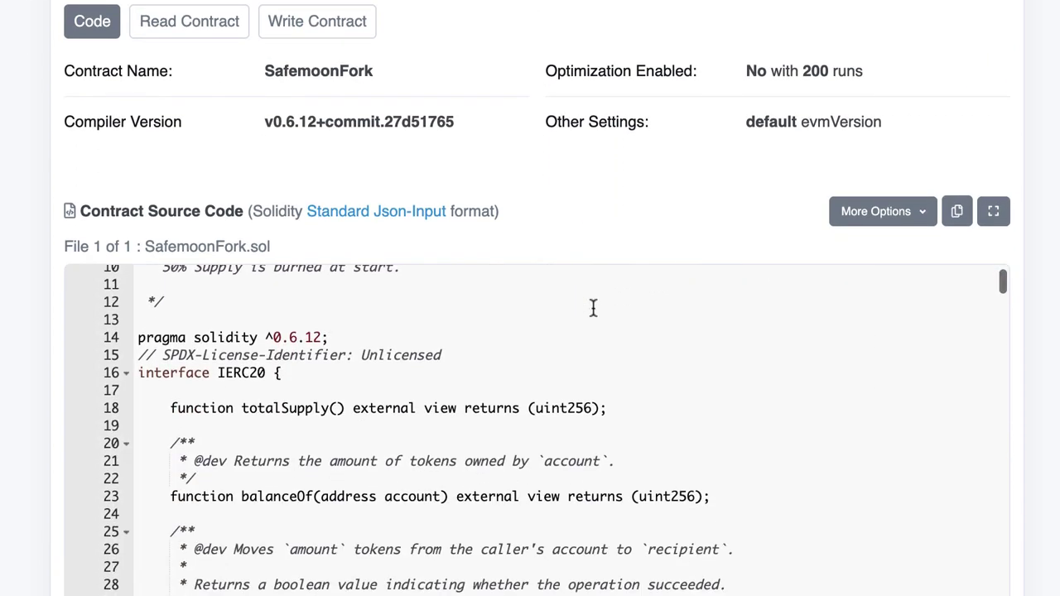
scroll(650, 364, "down", 15)
scroll(651, 364, "down", 9)
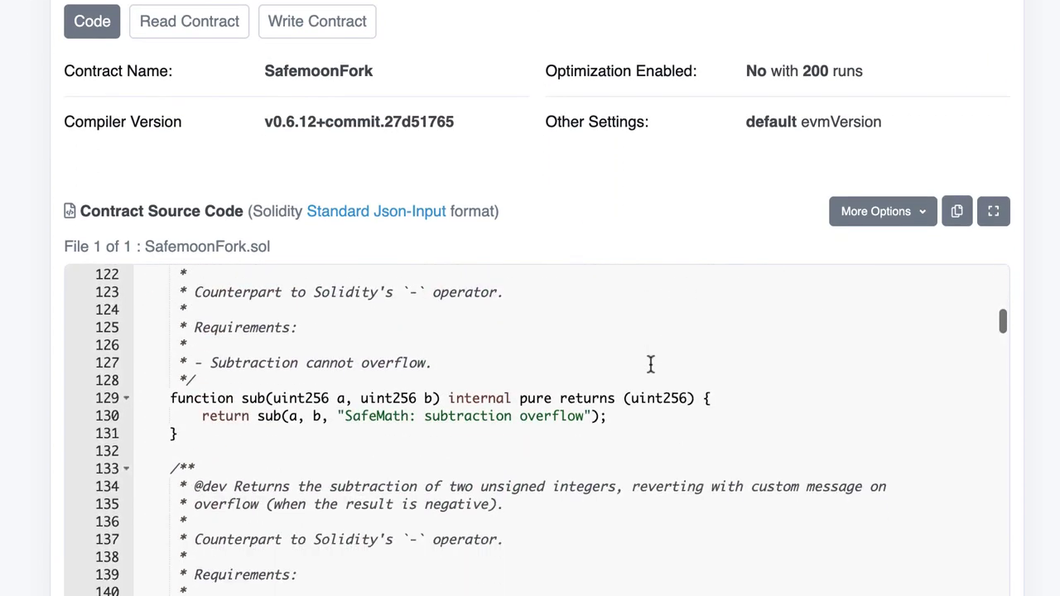
scroll(651, 364, "up", 20)
scroll(587, 229, "up", 3)
scroll(588, 232, "up", 1)
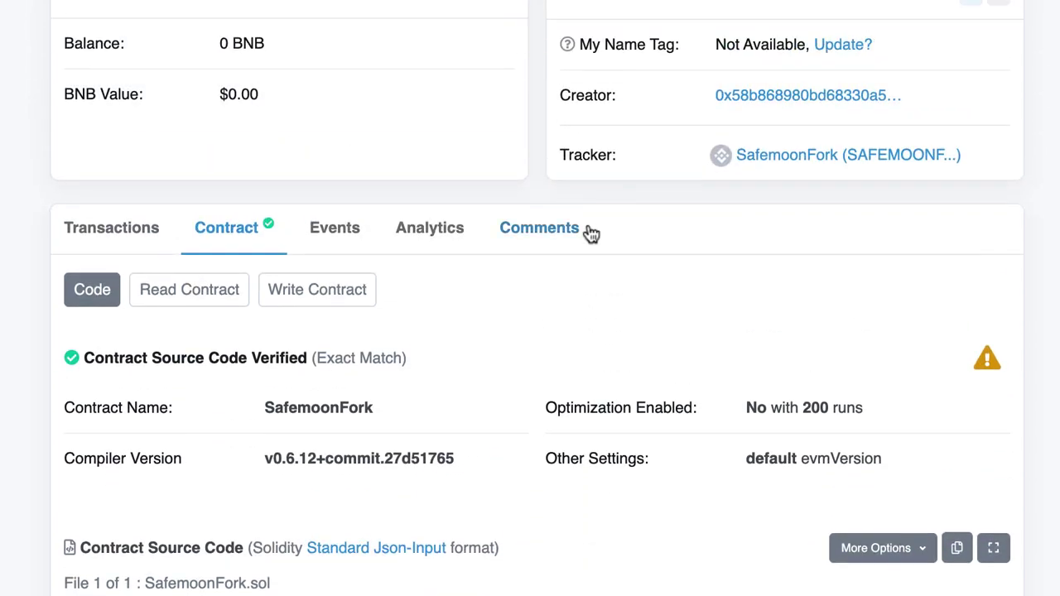
- Show the contract's read functions and look through them from _liquidityFee to totalSupply
left_click(220, 305)
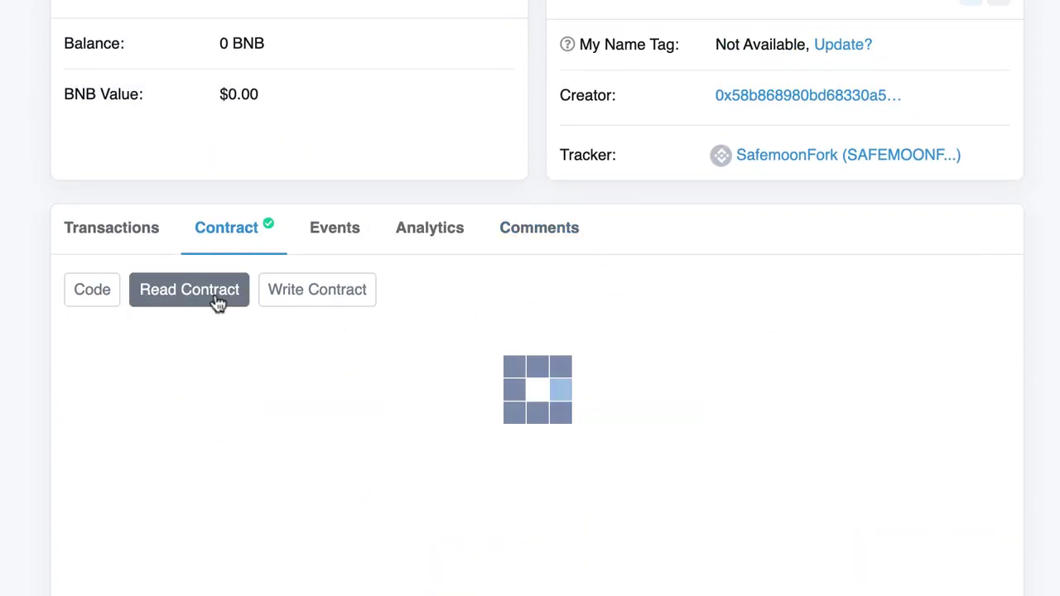
scroll(462, 347, "down", 2)
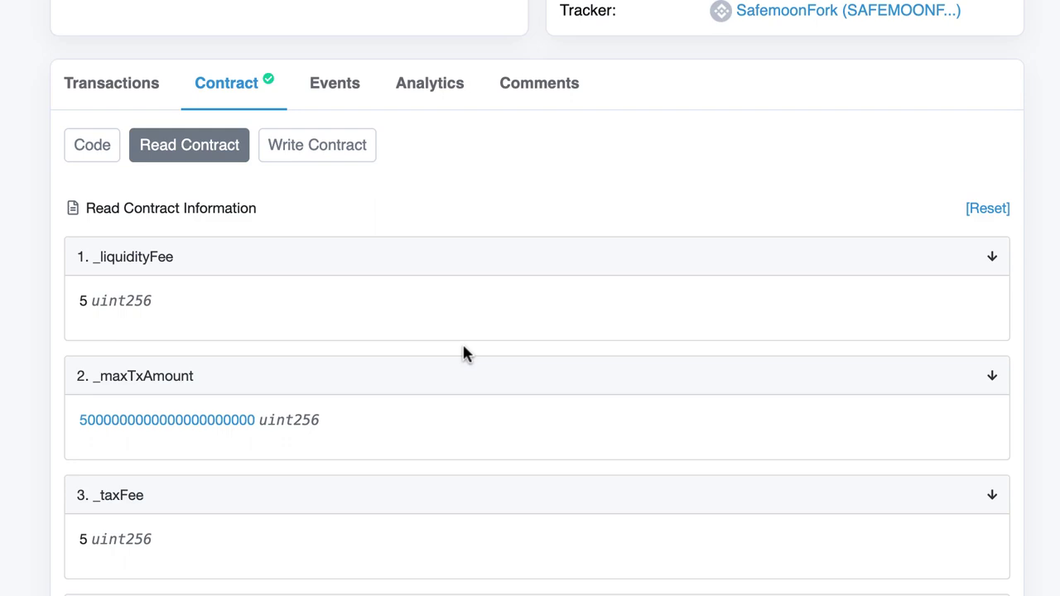
scroll(464, 353, "down", 2)
scroll(207, 398, "down", 5)
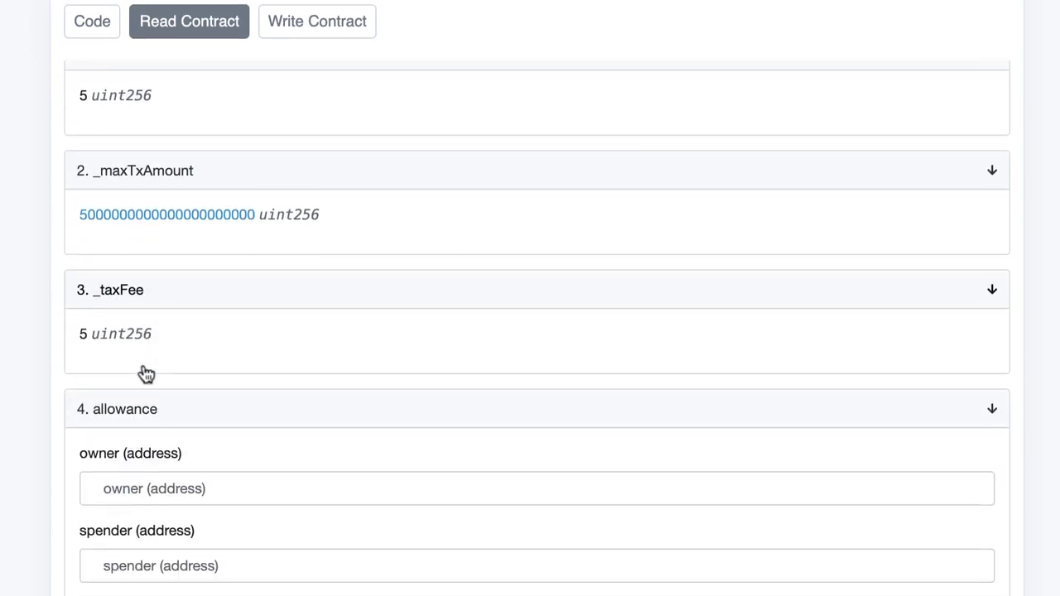
scroll(196, 318, "down", 1)
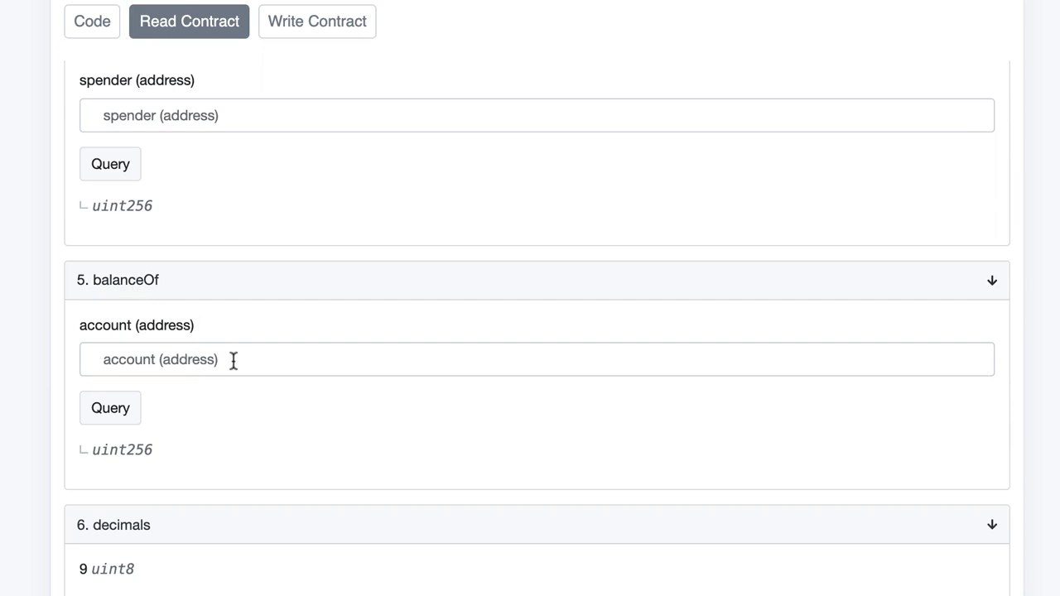
scroll(237, 367, "down", 1)
scroll(238, 366, "down", 1)
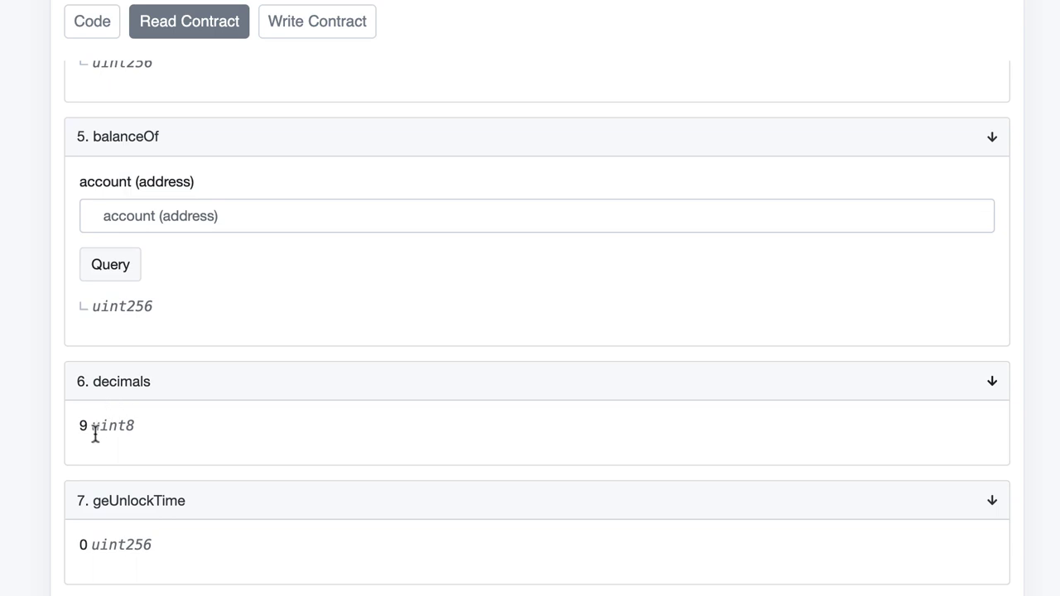
scroll(254, 391, "down", 9)
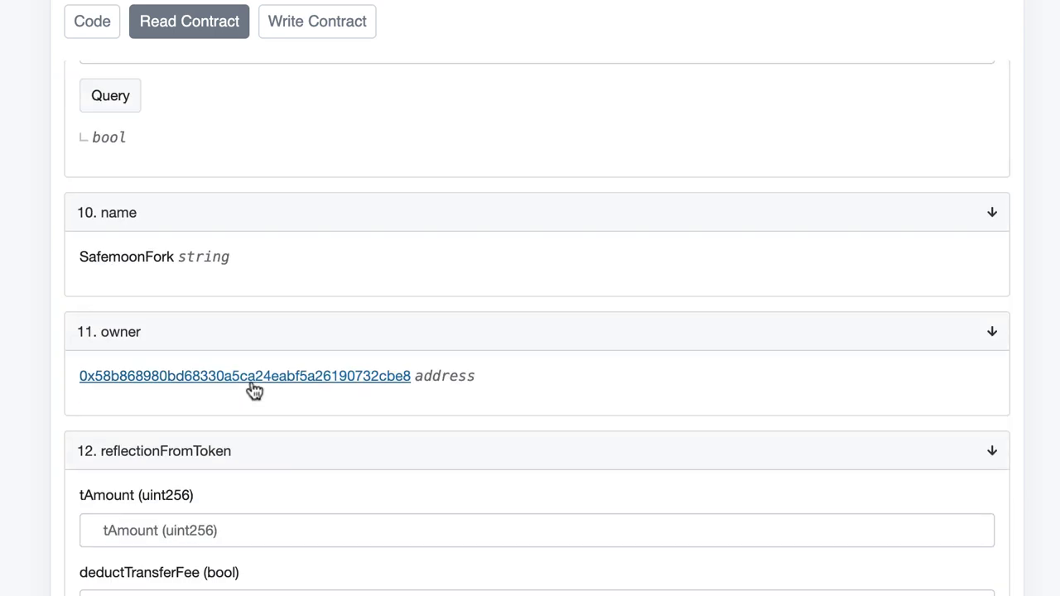
scroll(253, 389, "down", 10)
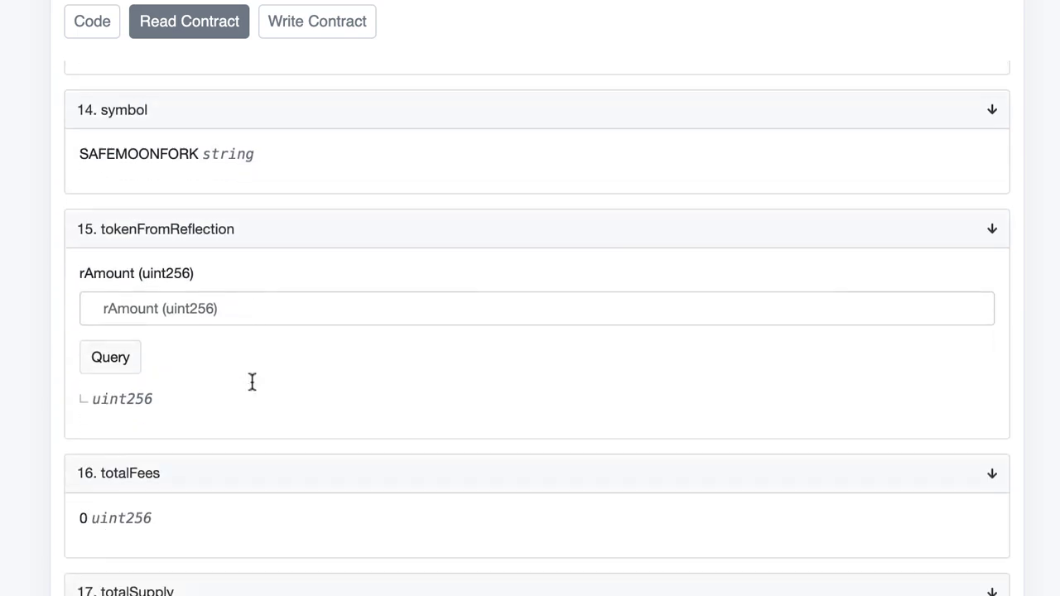
scroll(253, 385, "down", 1)
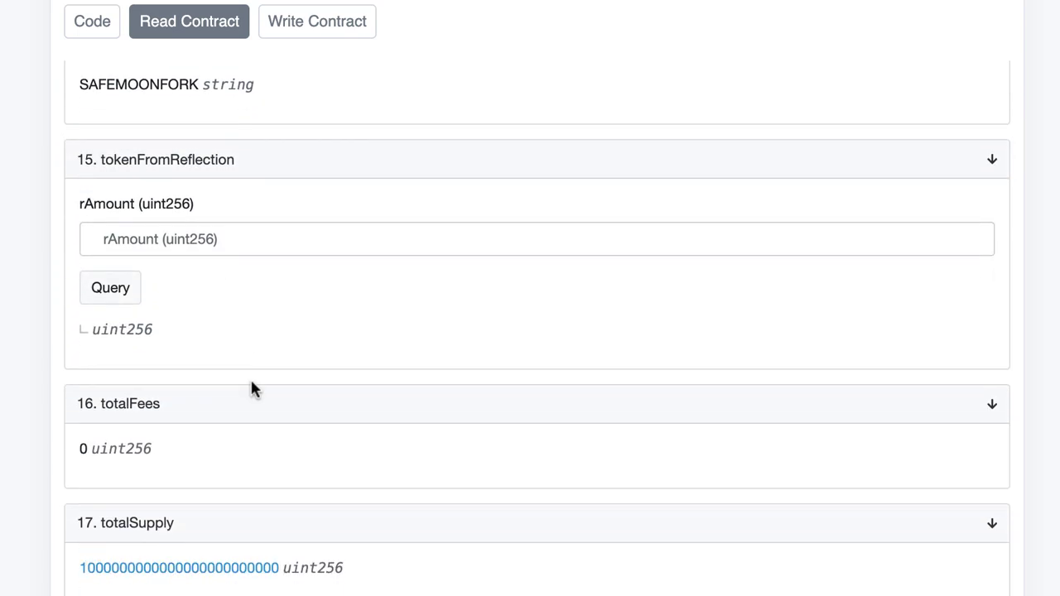
- Show the contract's write functions and look through them from approve to includeInReward
left_click(301, 20)
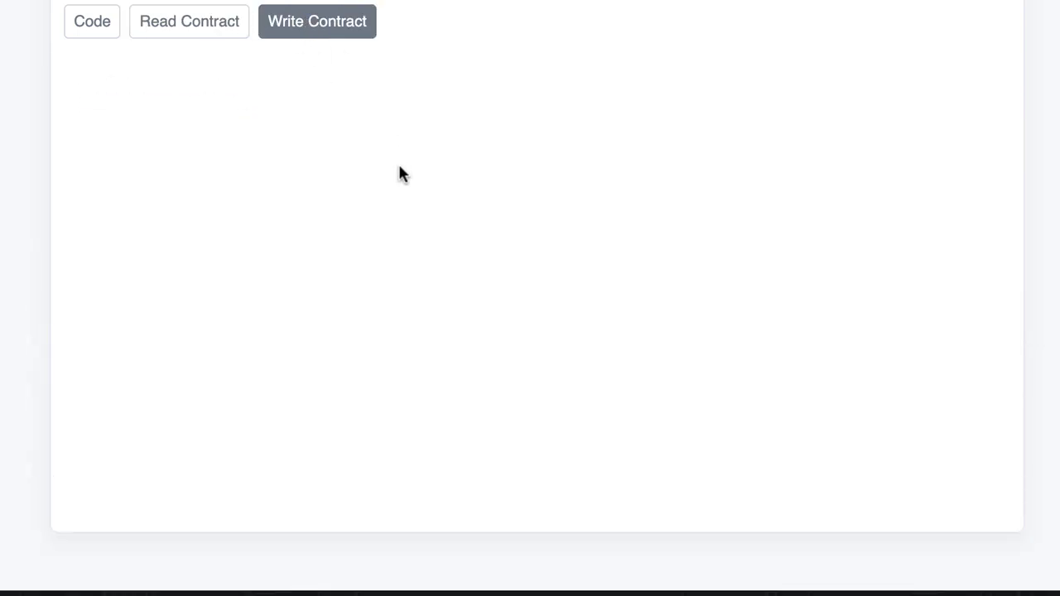
scroll(386, 207, "down", 2)
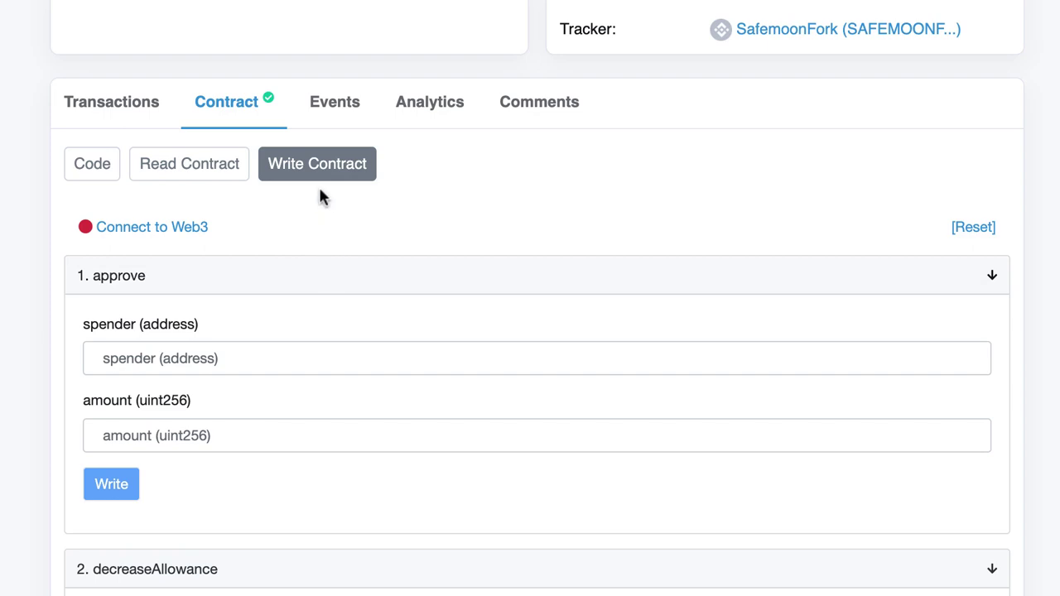
scroll(356, 262, "down", 9)
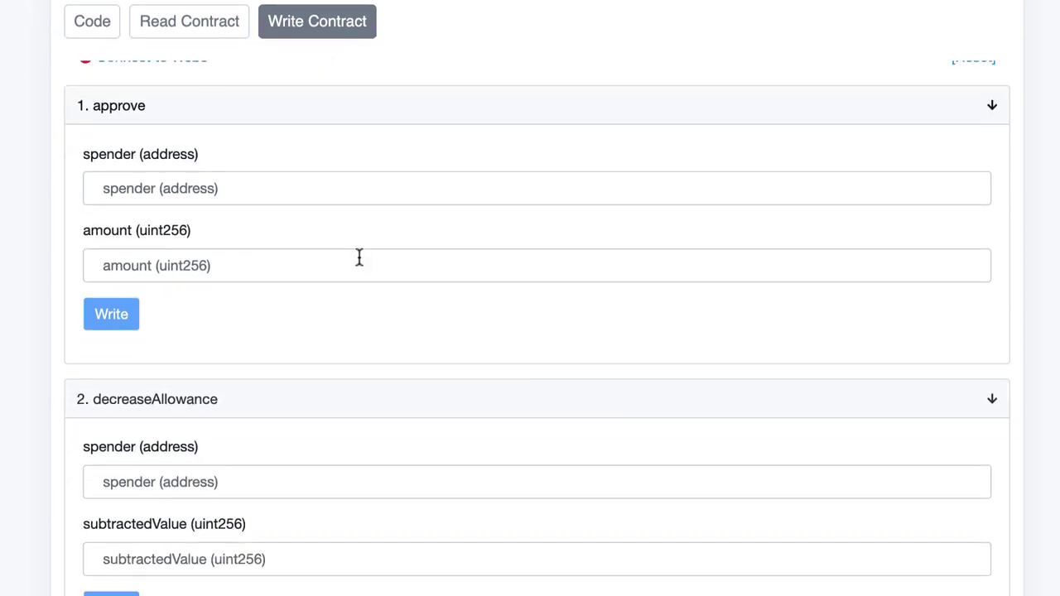
scroll(358, 263, "down", 3)
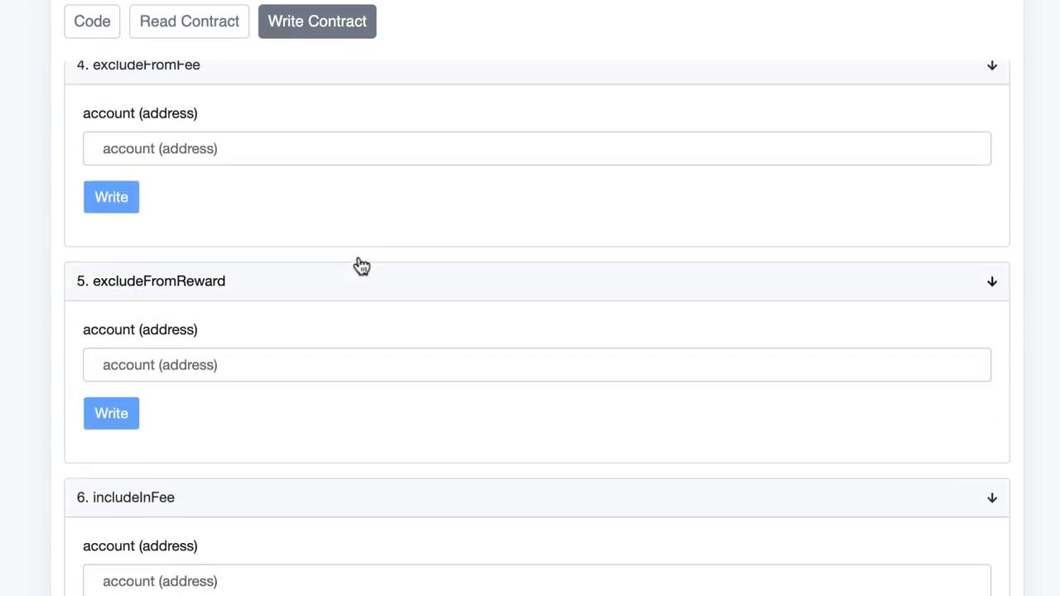
scroll(359, 264, "up", 1)
scroll(359, 263, "down", 3)
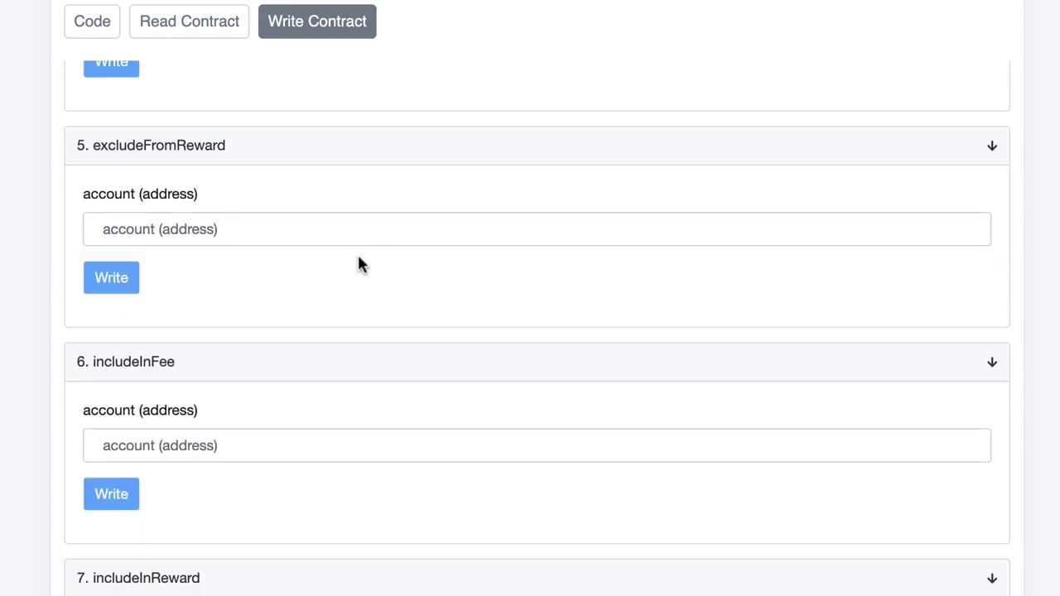
scroll(360, 264, "up", 1)
scroll(359, 263, "down", 1)
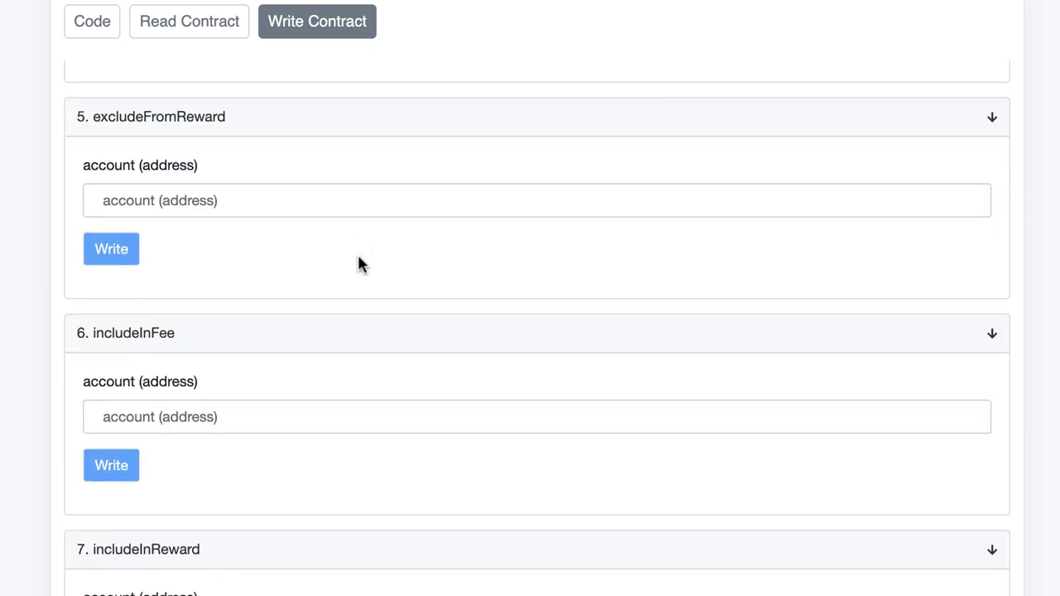